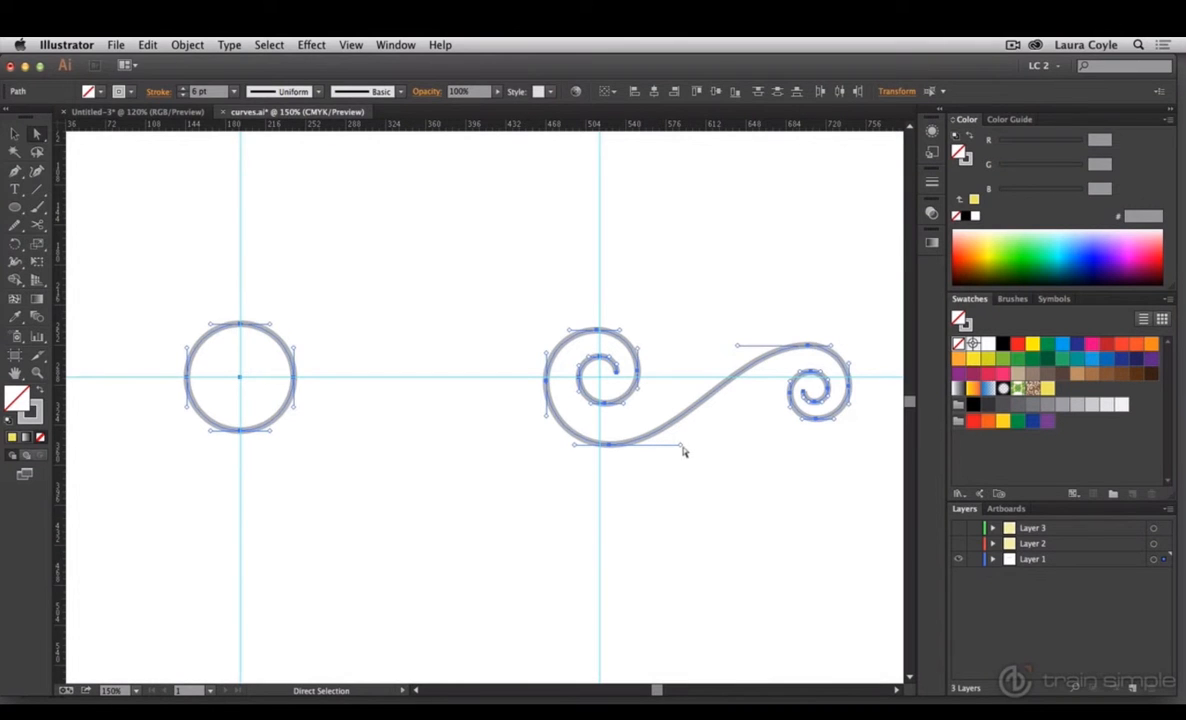
Examine the anchor points and handles on the circle and on the double-spiral swirl path
mouse_move(684, 452)
left_mouse_down()
mouse_move(699, 471)
mouse_move(755, 478)
left_mouse_up()
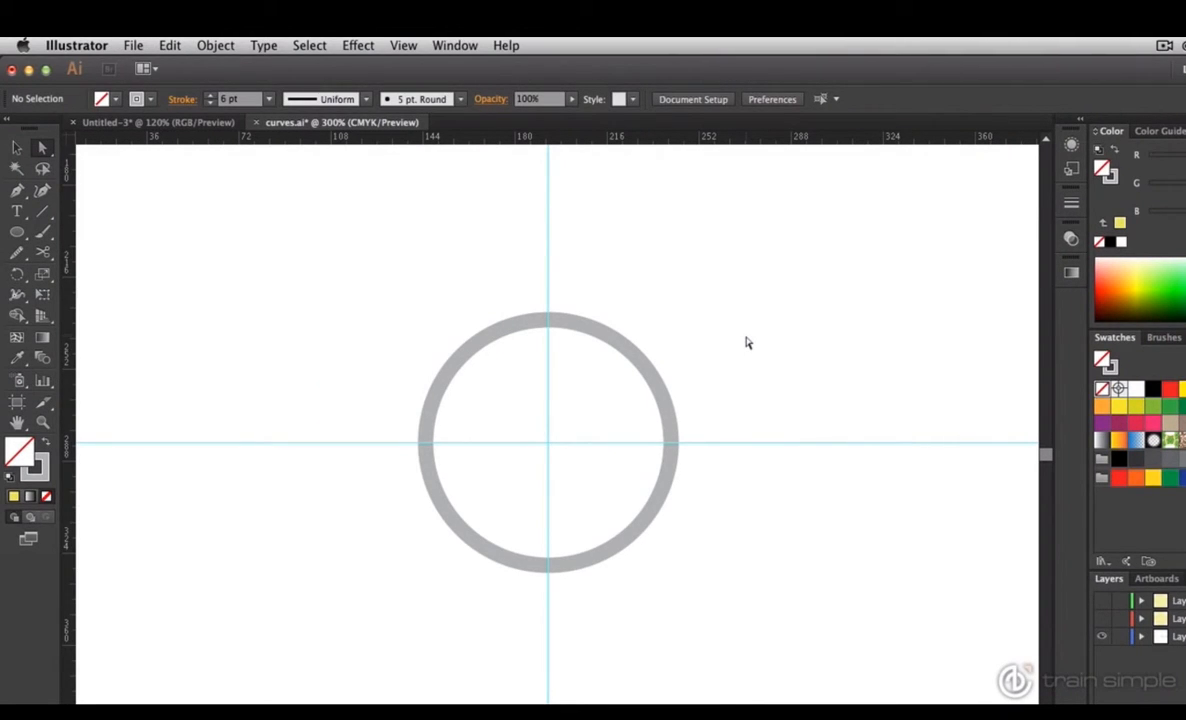
left_click_drag(349, 286, 790, 606)
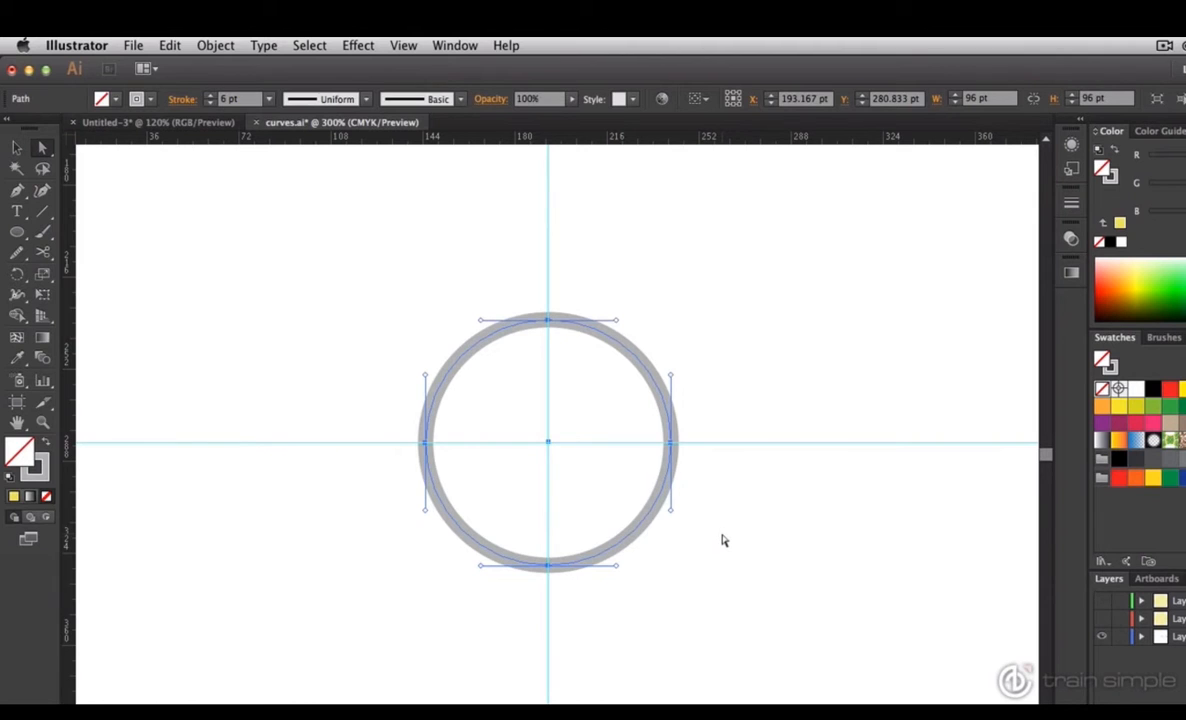
left_click_drag(725, 537, 323, 529)
left_click_drag(825, 566, 147, 560)
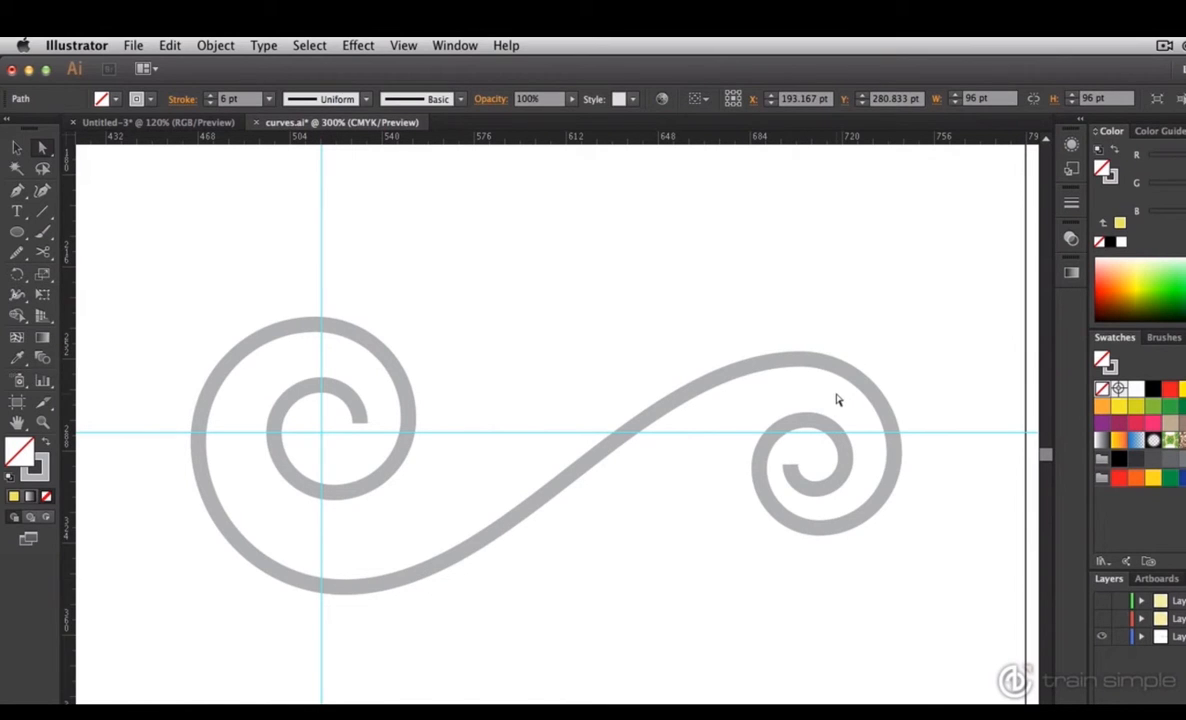
left_click_drag(181, 266, 922, 626)
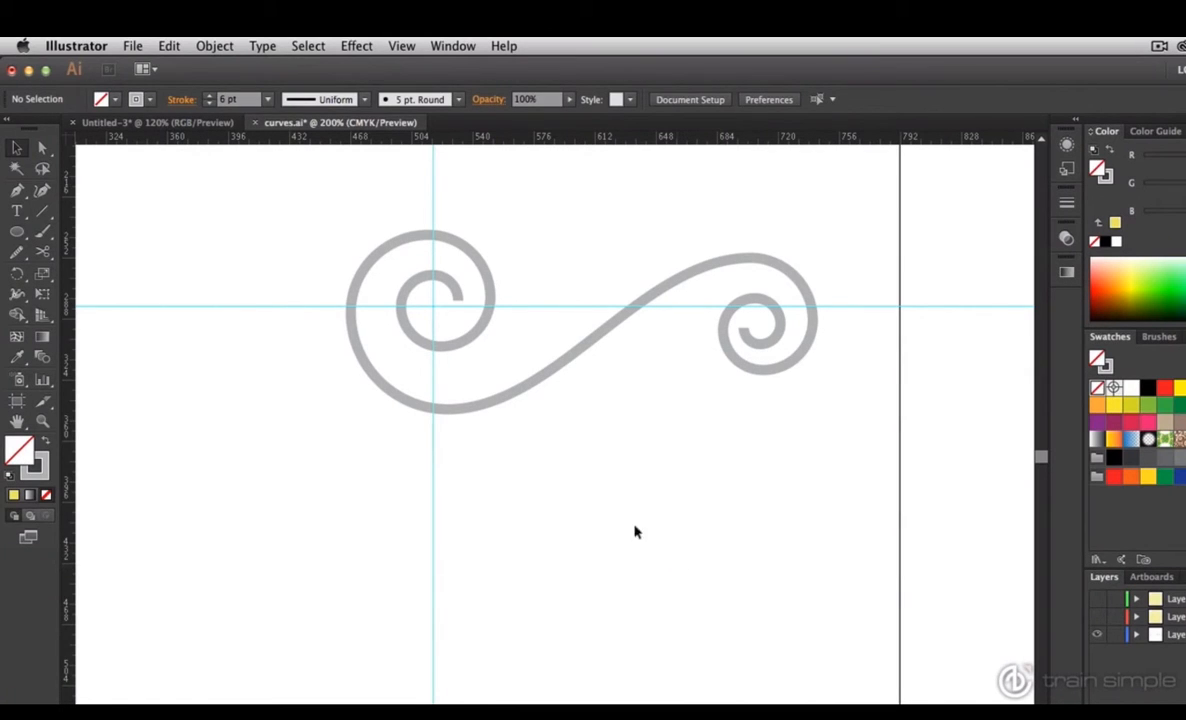
left_click(553, 404)
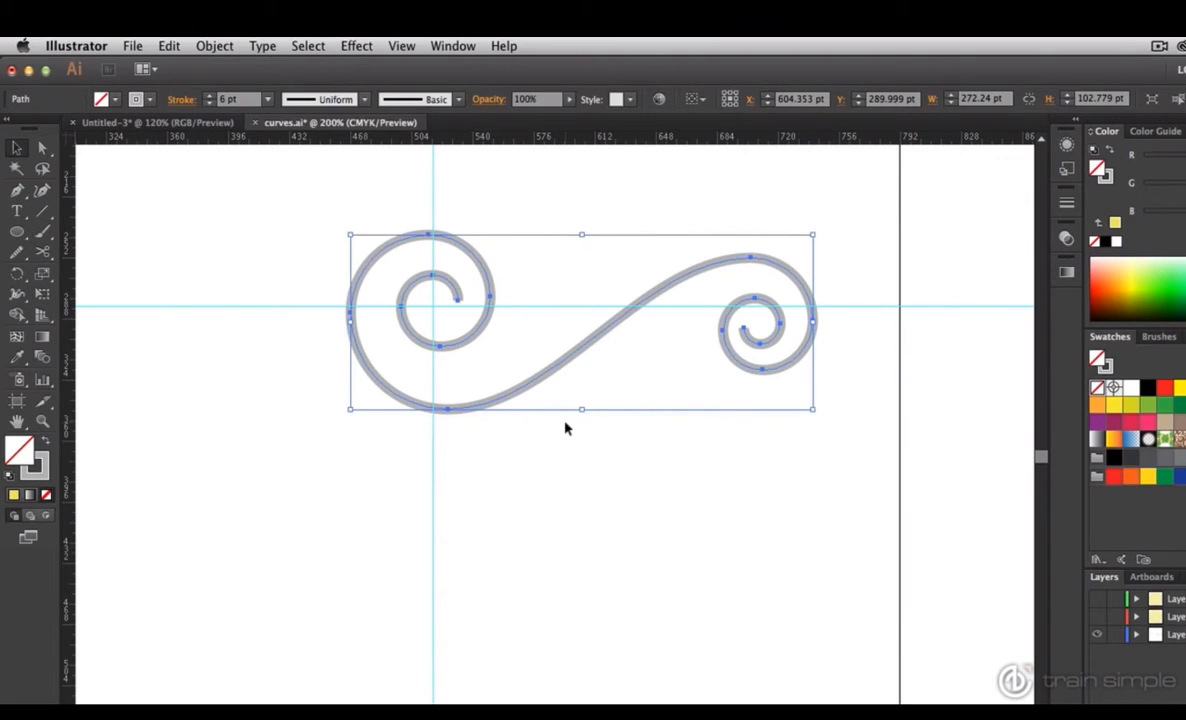
left_click(510, 456)
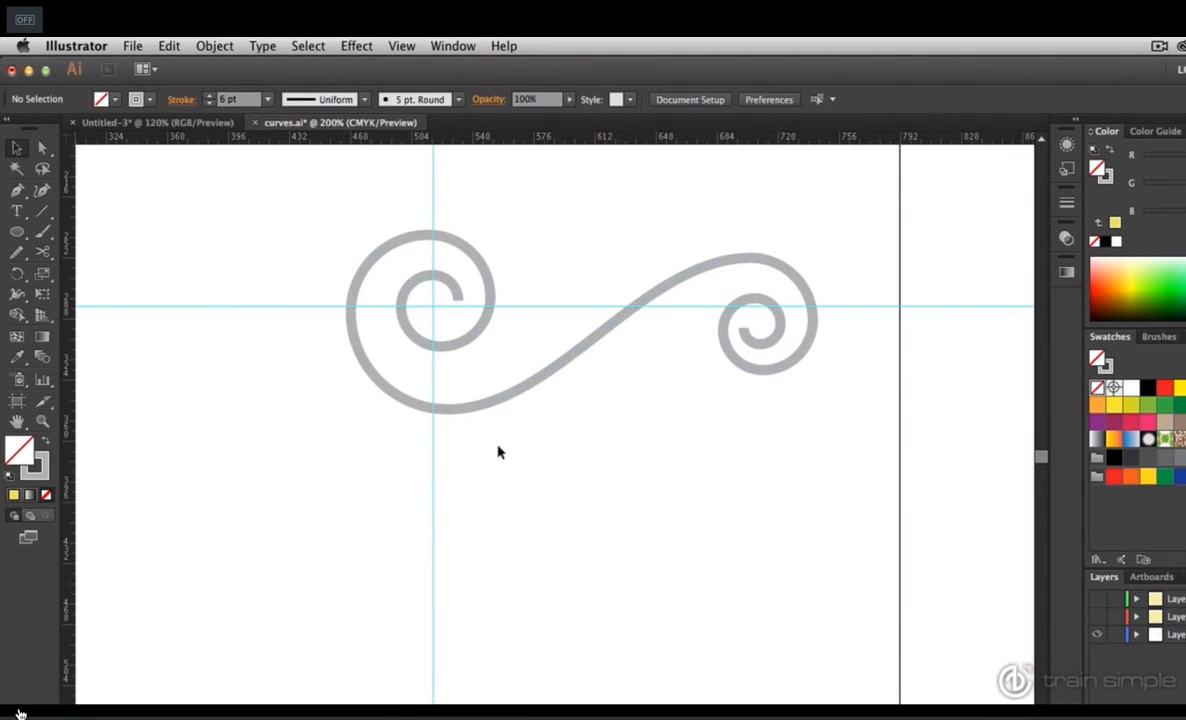
Draw a freehand copy of the swirl below the original with the Pencil tool, about 271 by 91 pt, and smooth its curves with the Smooth tool
left_click_drag(18, 250, 72, 253)
mouse_move(466, 508)
left_mouse_down()
mouse_move(427, 499)
mouse_move(415, 552)
mouse_move(482, 535)
mouse_move(456, 466)
mouse_move(376, 485)
mouse_move(353, 543)
mouse_move(438, 615)
mouse_move(498, 607)
mouse_move(728, 484)
mouse_move(809, 534)
mouse_move(809, 523)
mouse_move(764, 593)
mouse_move(709, 545)
mouse_move(742, 552)
left_mouse_up()
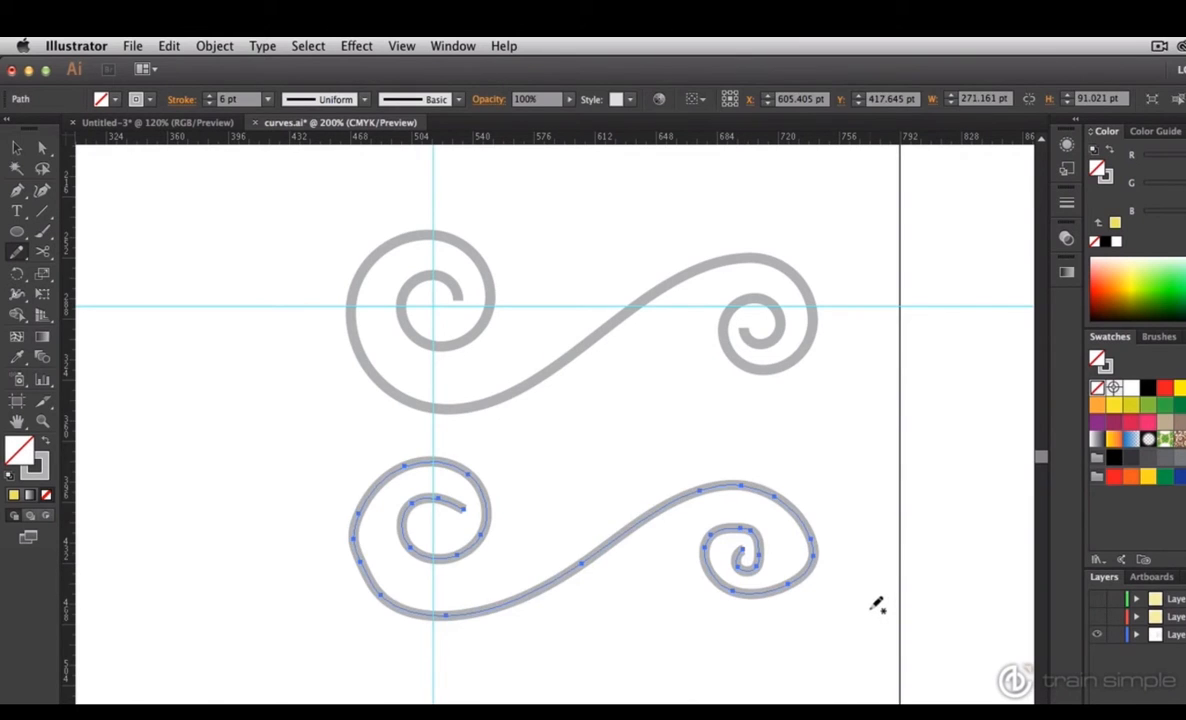
left_click_drag(16, 245, 55, 273)
mouse_move(369, 497)
left_mouse_down()
mouse_move(359, 565)
mouse_move(424, 611)
left_mouse_up()
mouse_move(525, 593)
left_mouse_down()
mouse_move(709, 511)
mouse_move(783, 515)
mouse_move(801, 542)
mouse_move(780, 585)
mouse_move(745, 558)
left_mouse_up()
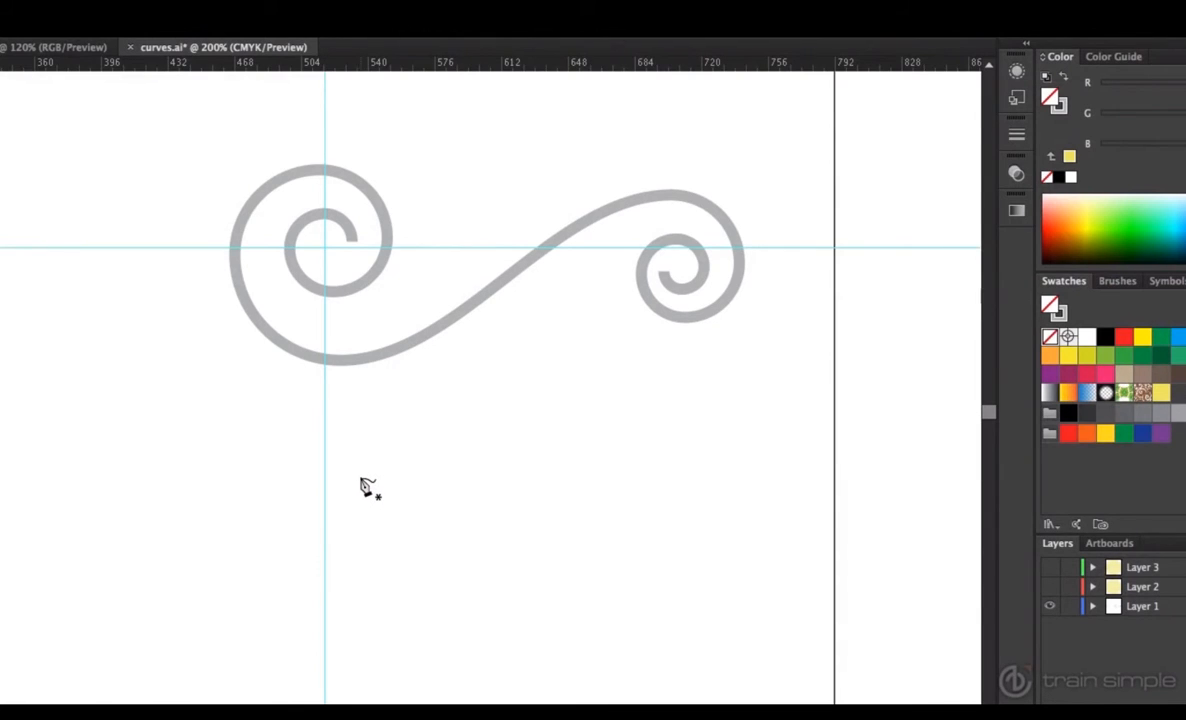
Draw a spiral below the swirl's larger spiral with the Curvature tool, placing points from the inner end outward to the lower curve
left_click(357, 477)
left_click_drag(328, 455, 312, 450)
left_click(297, 482)
left_click(330, 526)
left_click_drag(330, 527, 386, 532)
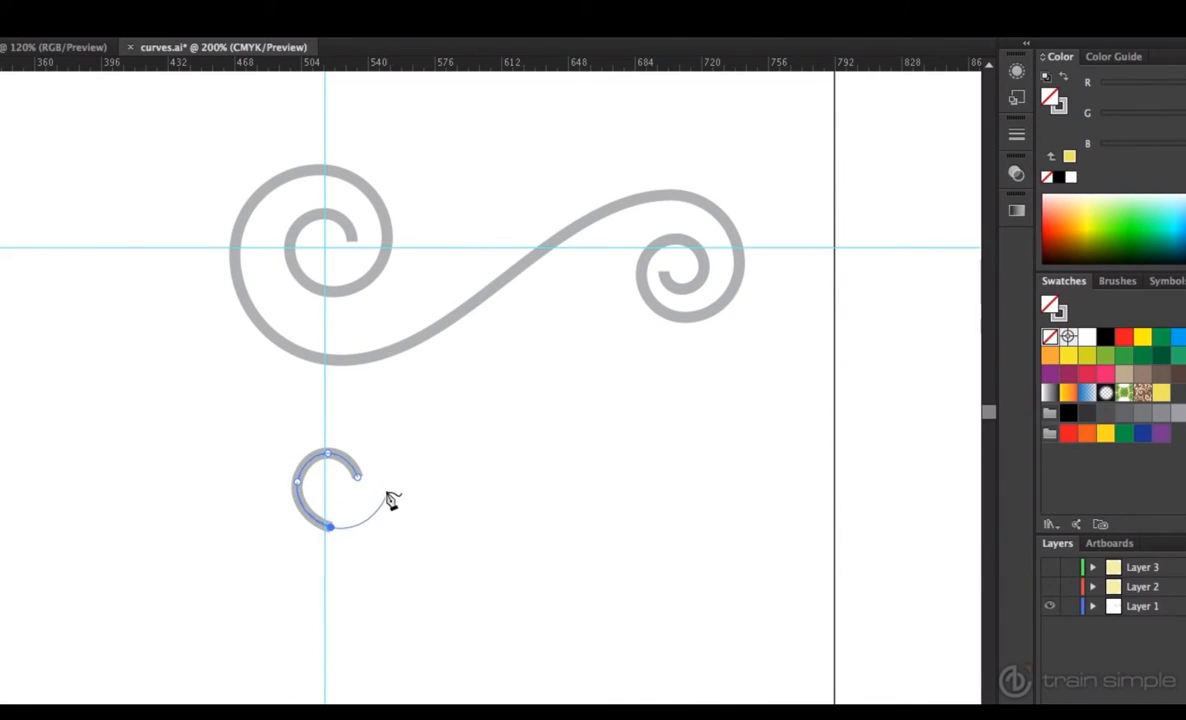
left_click(389, 493)
left_click_drag(353, 425, 312, 418)
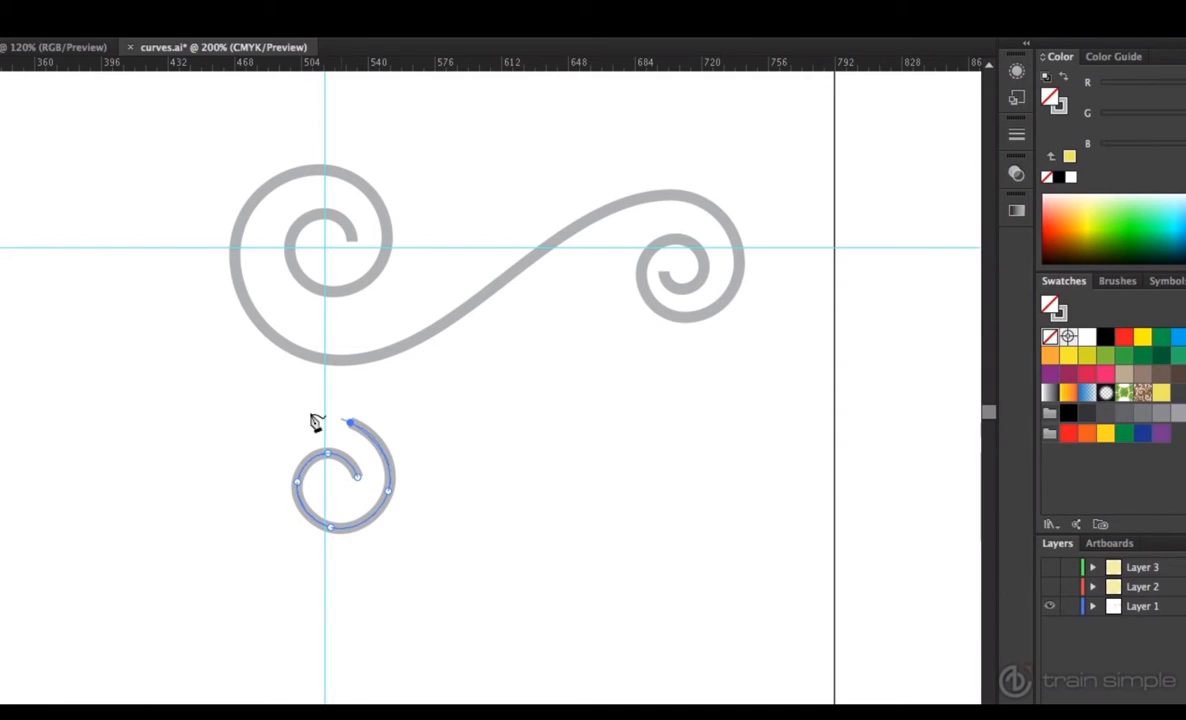
left_click(269, 451)
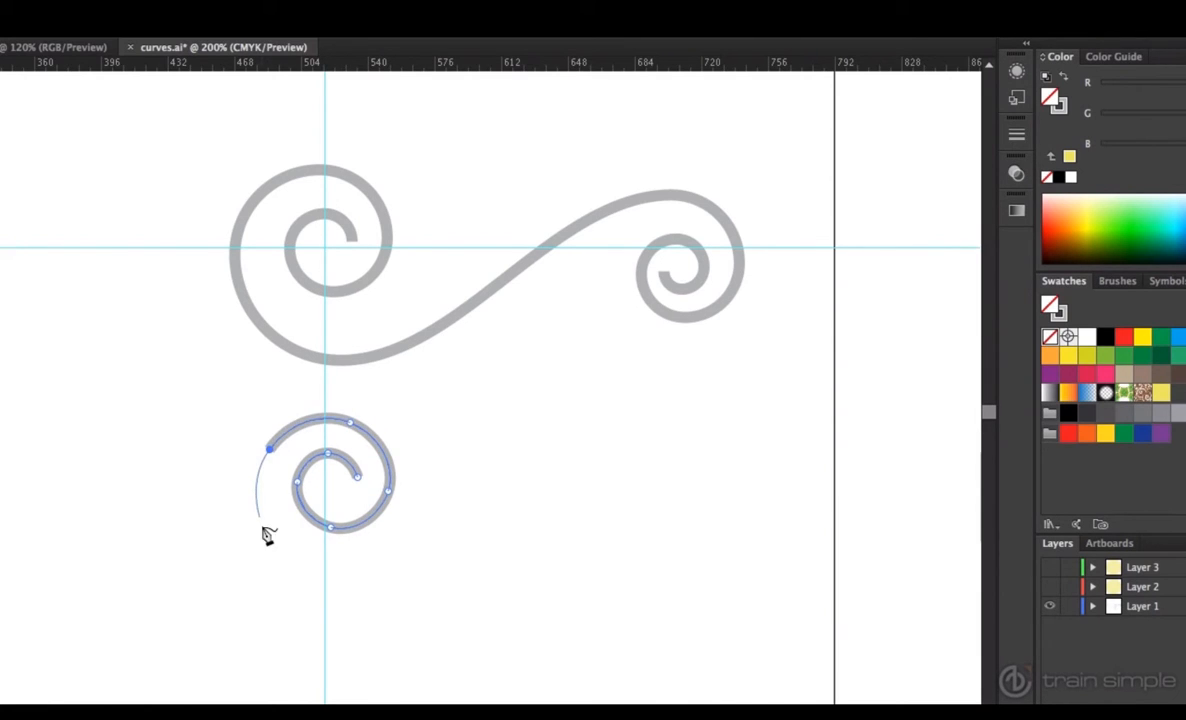
left_click(280, 556)
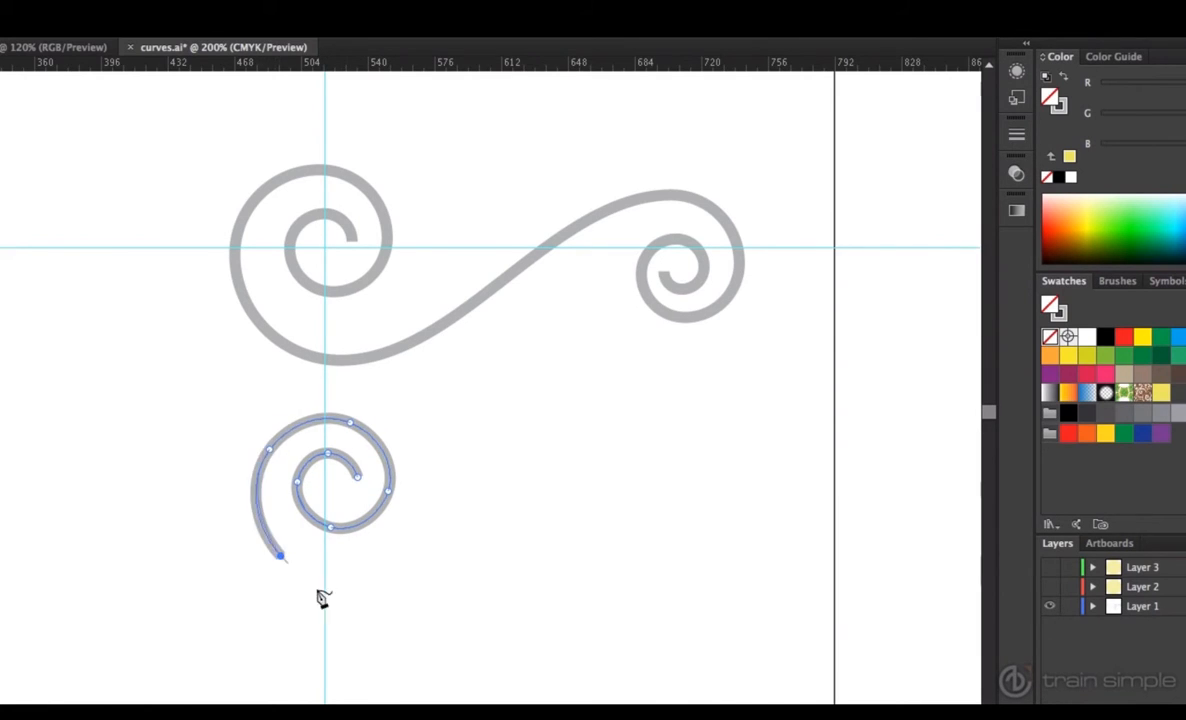
left_click(383, 585)
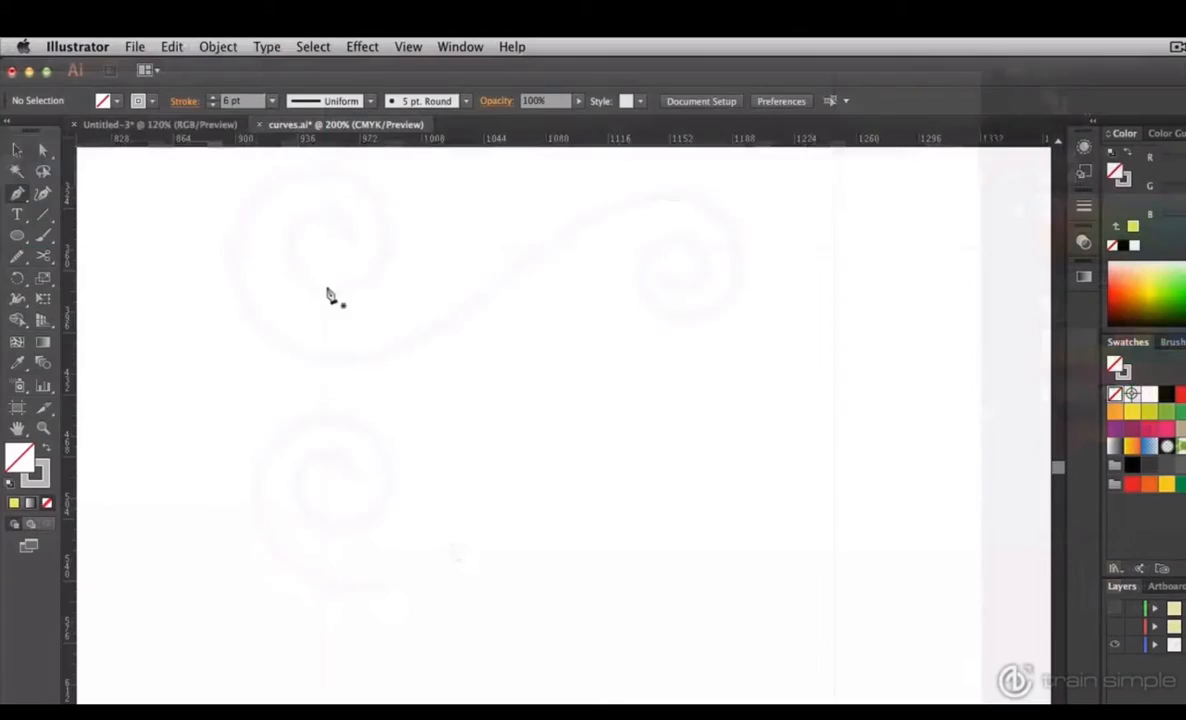
Draw a shallow upward-bowed arc on an empty part of the canvas using two Pen tool anchor points, and deselect it
left_click_drag(397, 408, 477, 347)
left_click_drag(683, 410, 751, 476)
key("v")
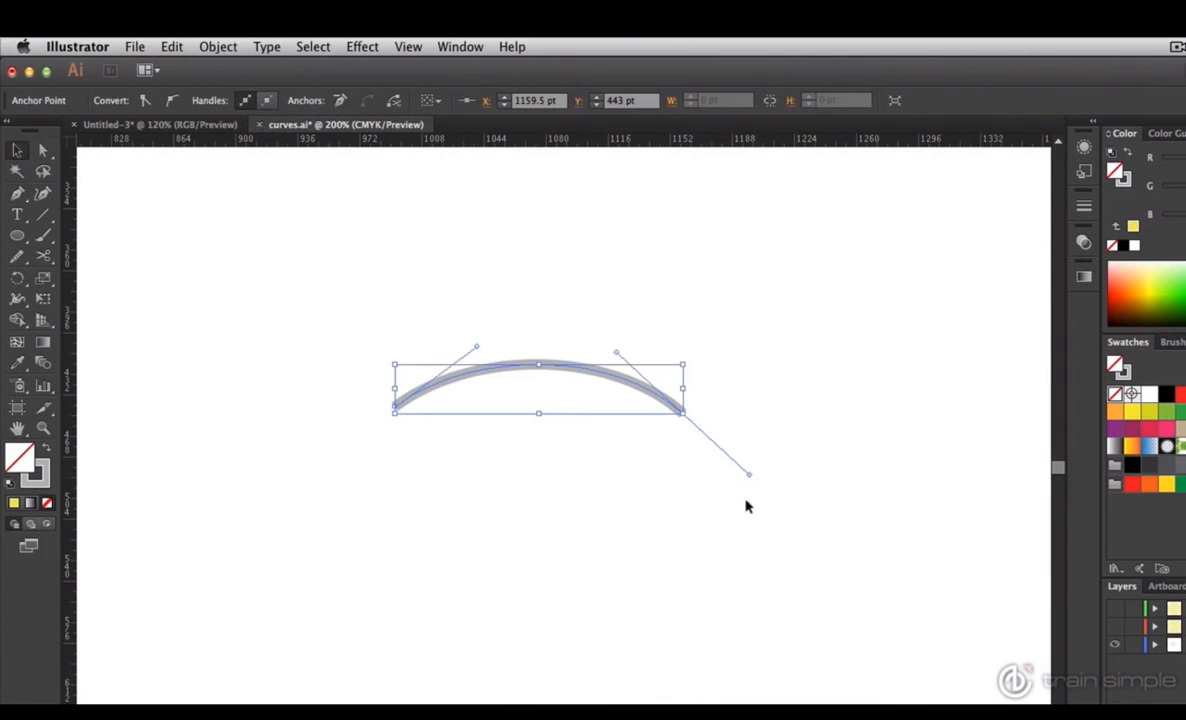
left_click(735, 496)
Draw a similar arc below the first with three Curvature tool points, placing the middle point at the crest, and deselect it
left_click(43, 192)
left_click(398, 528)
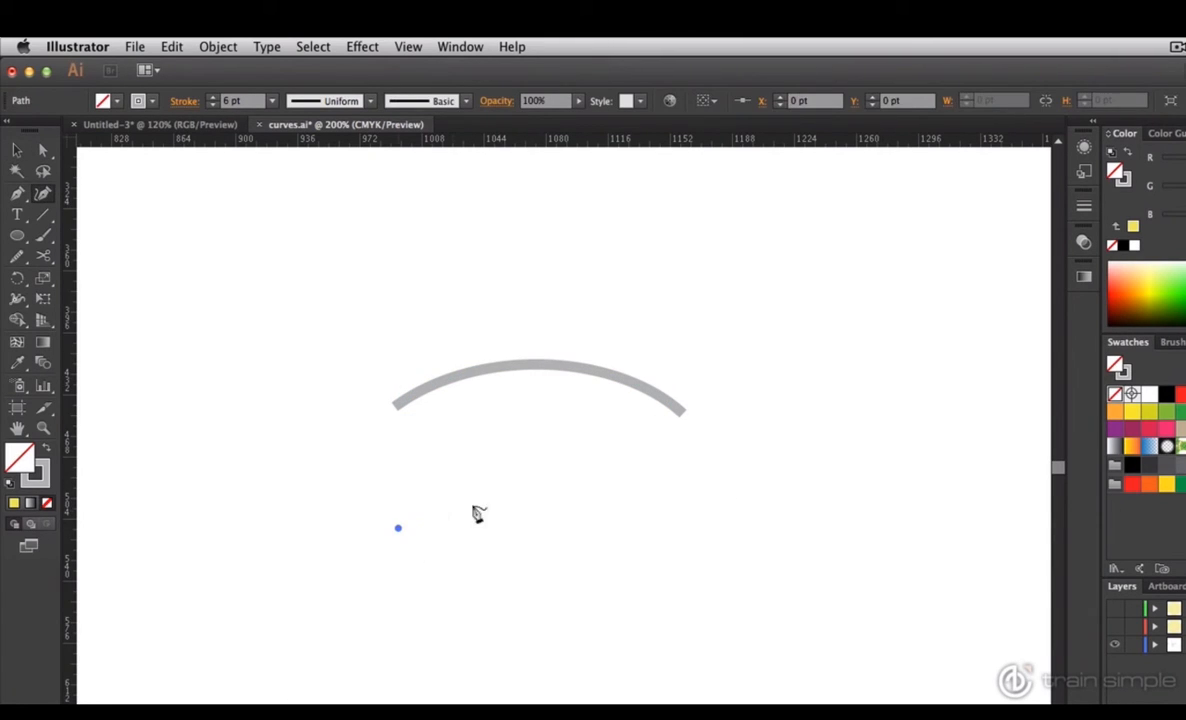
left_click(658, 521)
mouse_move(698, 528)
left_mouse_down()
mouse_move(698, 577)
mouse_move(646, 492)
mouse_move(691, 521)
left_mouse_up()
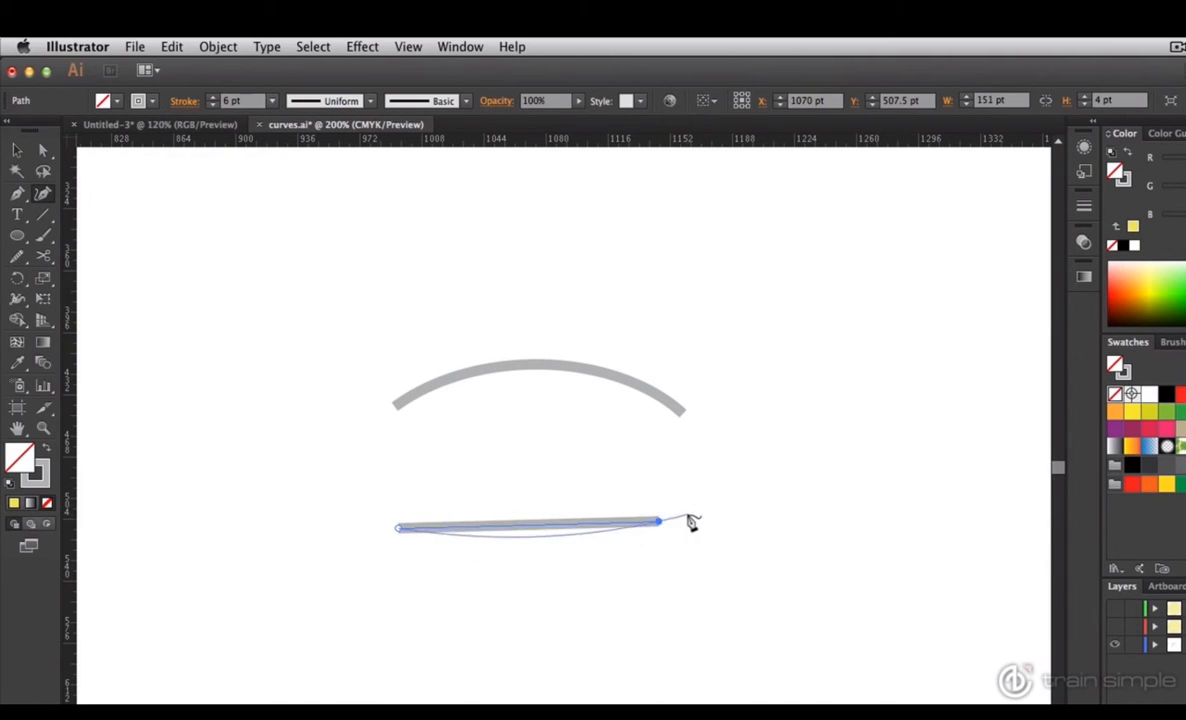
key("ctrl+z")
left_click(542, 485)
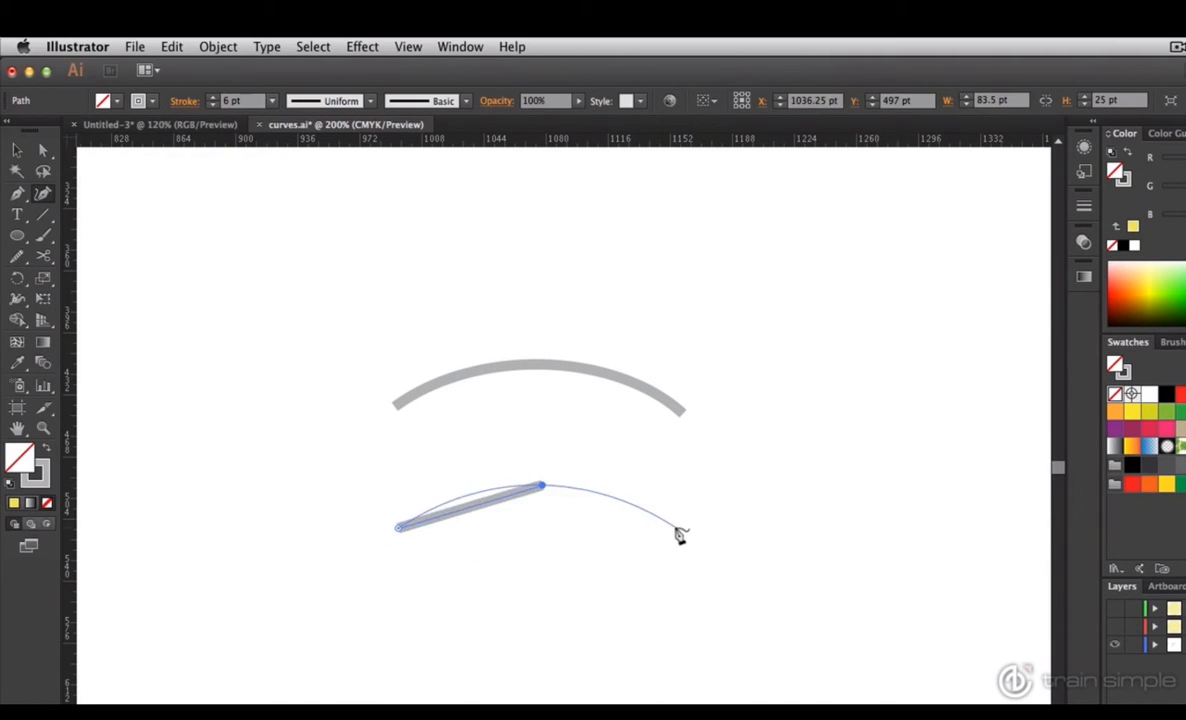
left_click(675, 527)
key("v")
left_click(727, 559)
Select both arcs with all their anchor points and delete them
key("a")
left_click_drag(333, 300, 772, 614)
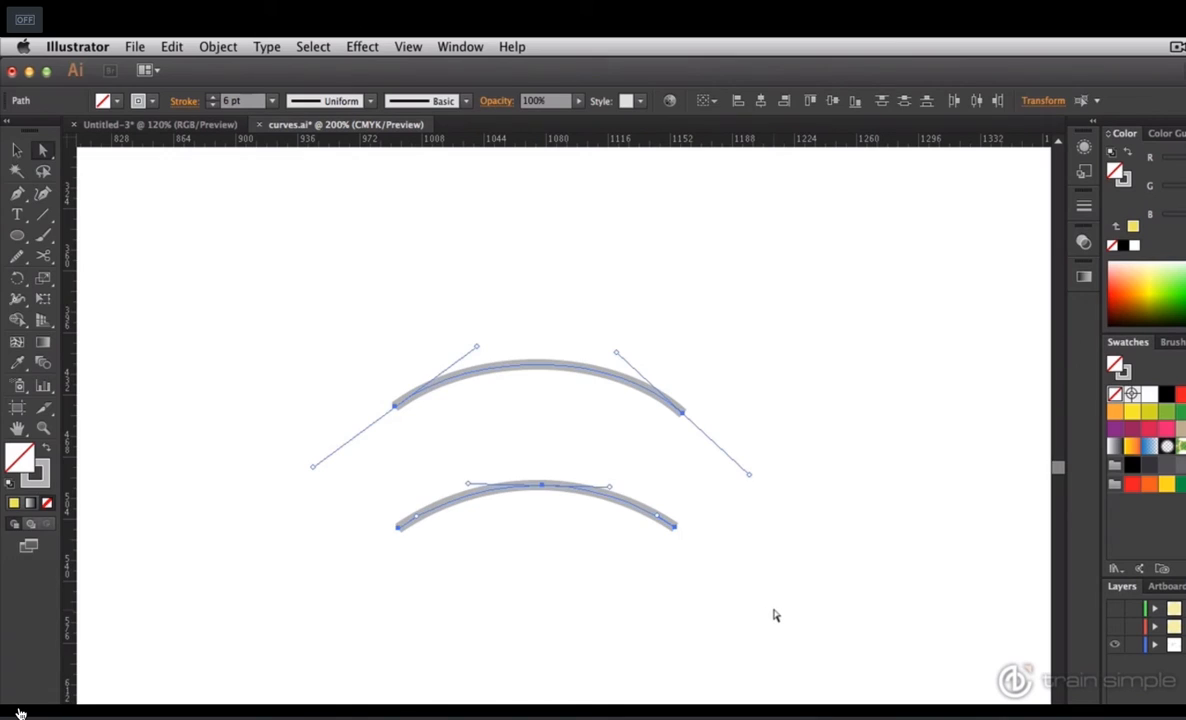
key("Delete")
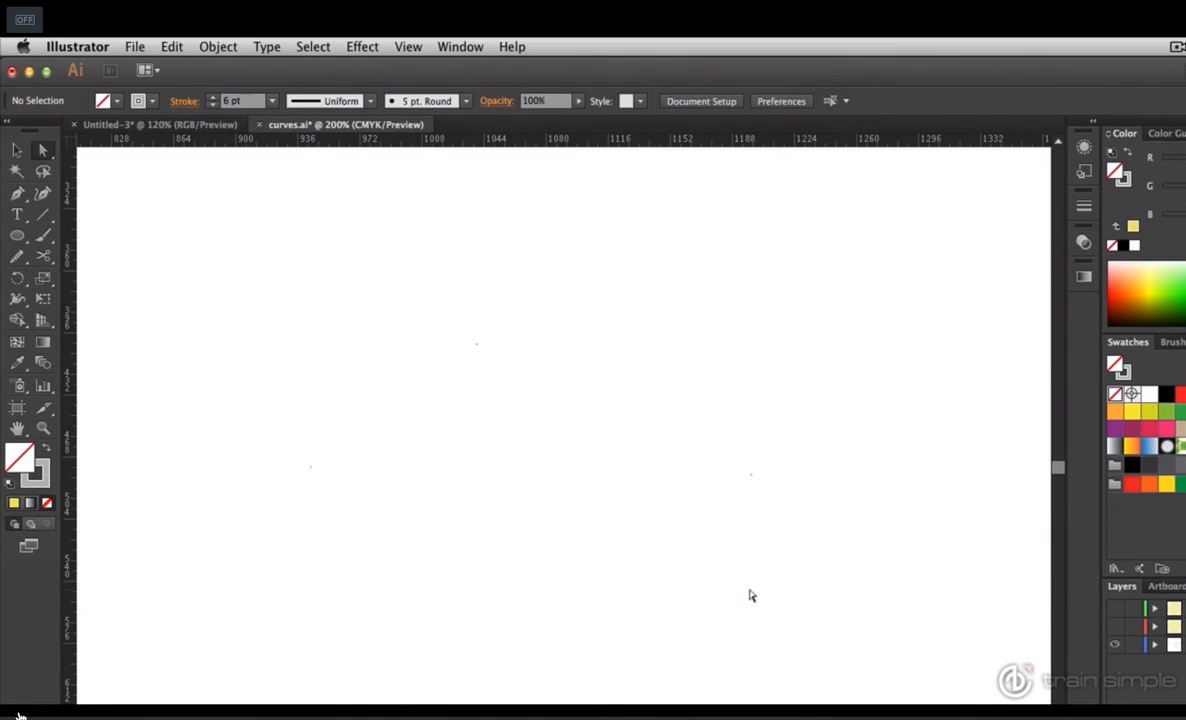
Draw a sideways U-shaped curve opening to the left using two Pen tool anchor points with long handles, and deselect it
key("p")
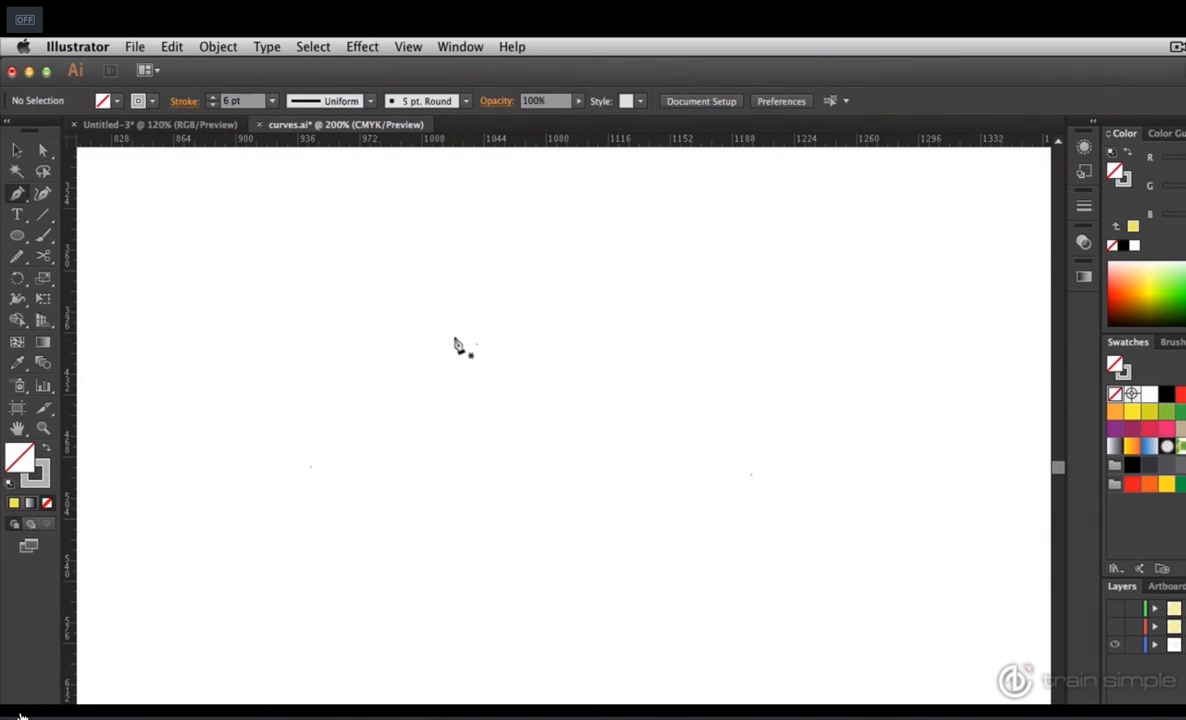
left_click_drag(454, 337, 566, 331)
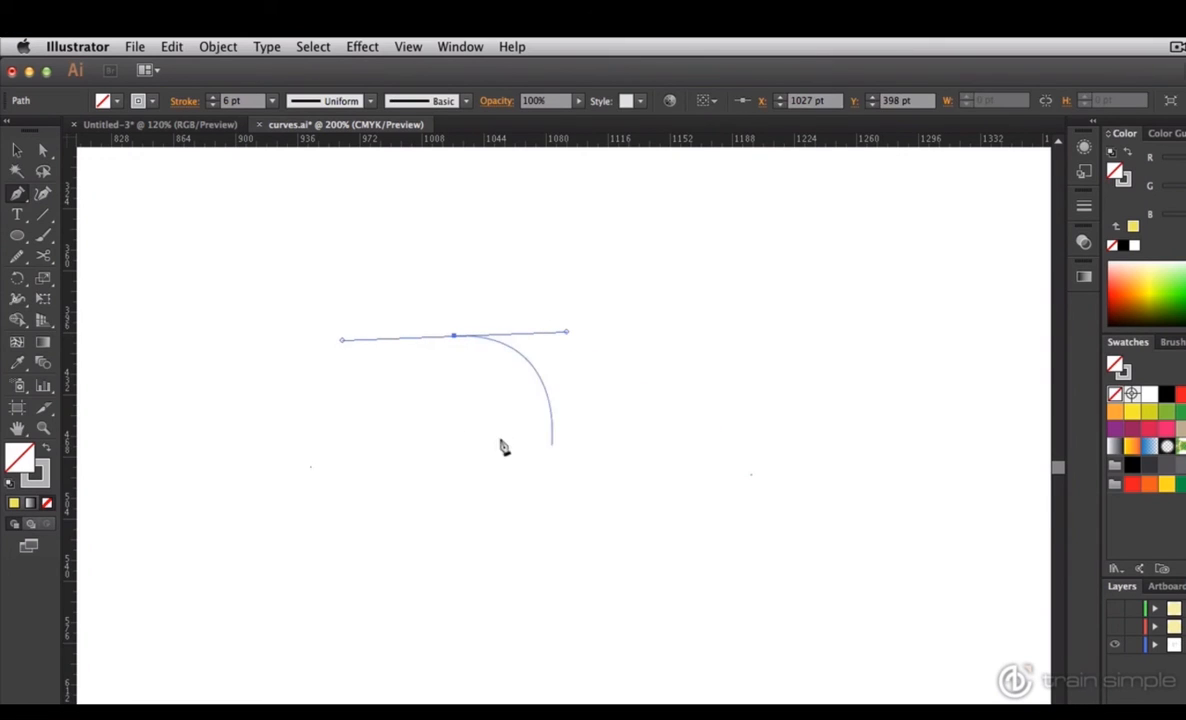
mouse_move(471, 437)
left_mouse_down()
mouse_move(315, 437)
mouse_move(281, 459)
left_mouse_up()
key("v")
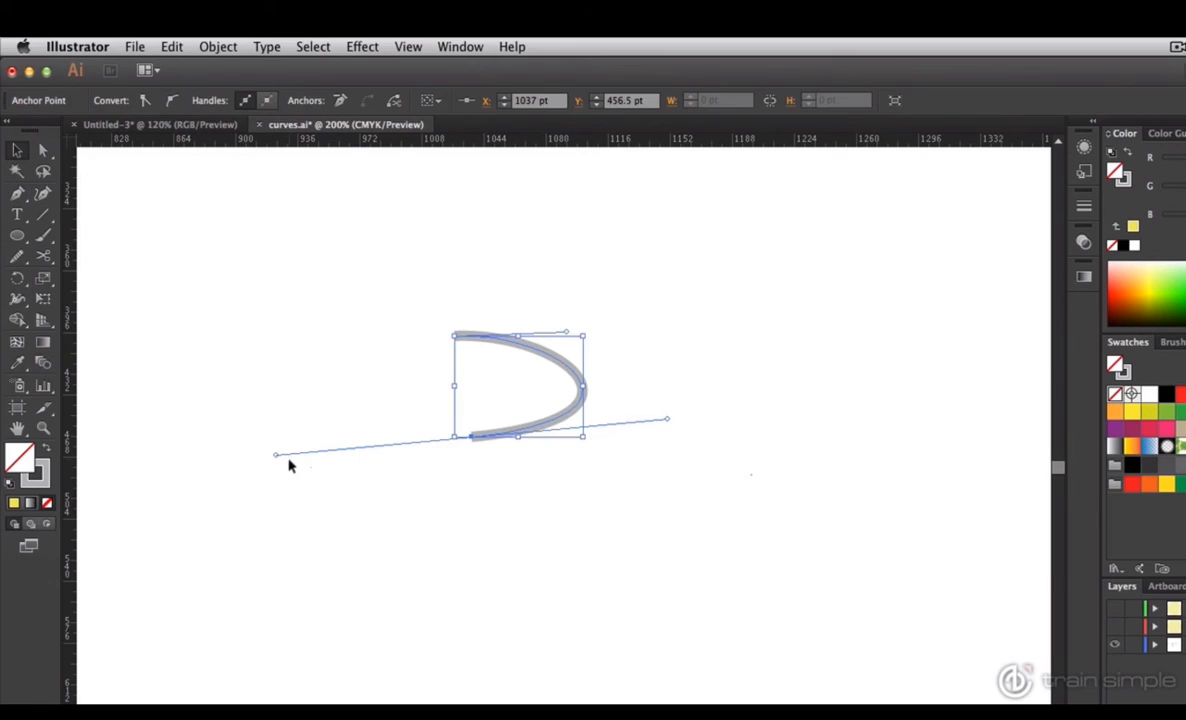
left_click(300, 517)
Draw a similar left-opening curve about 86 by 70.5 pt below with three Curvature tool points, and select both curves to compare their handles
key("shift+grave")
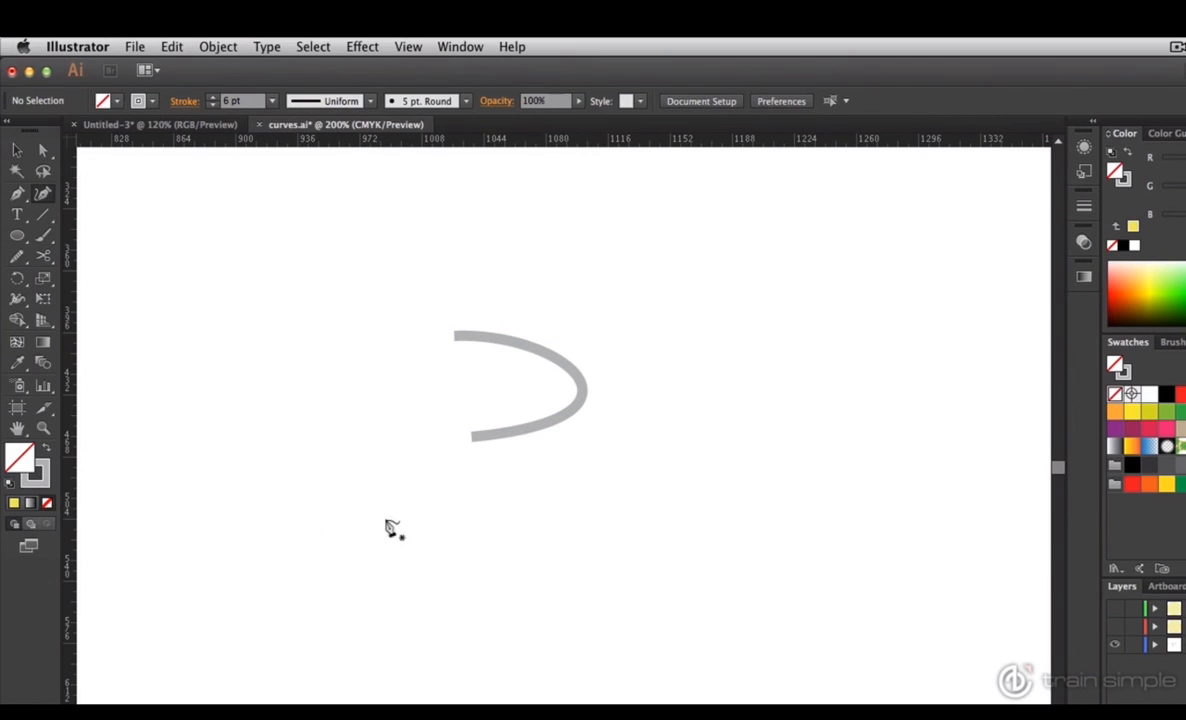
left_click(495, 518)
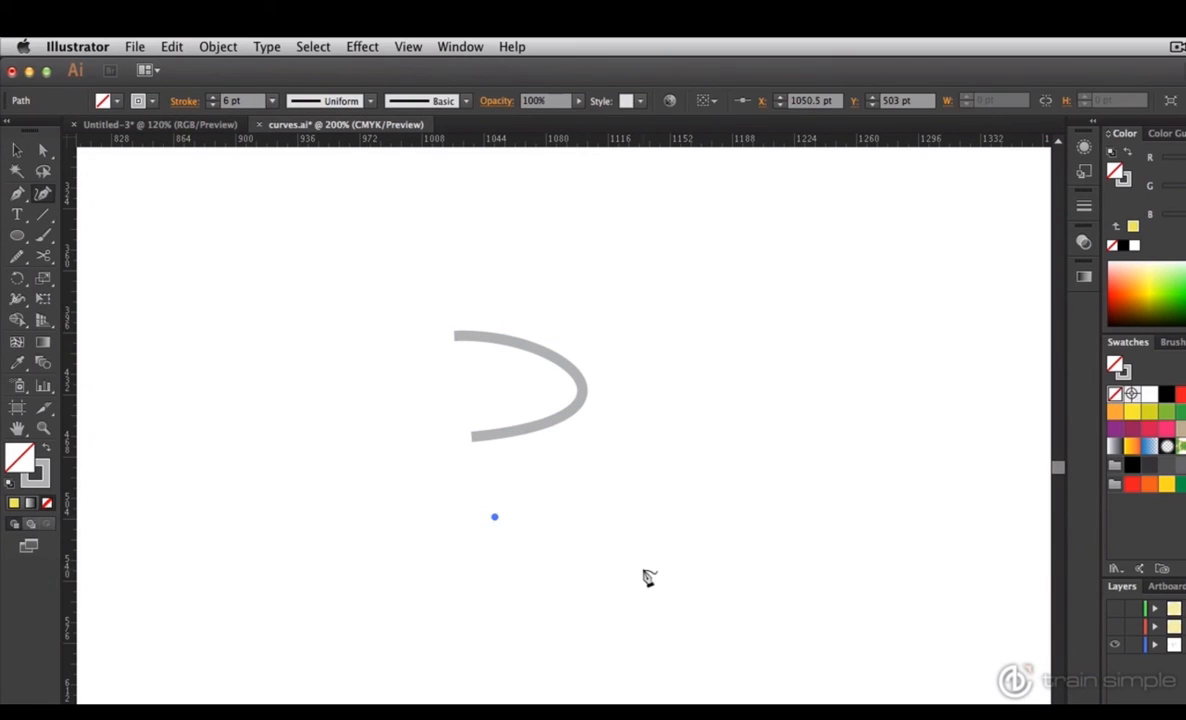
left_click(643, 571)
left_click(495, 637)
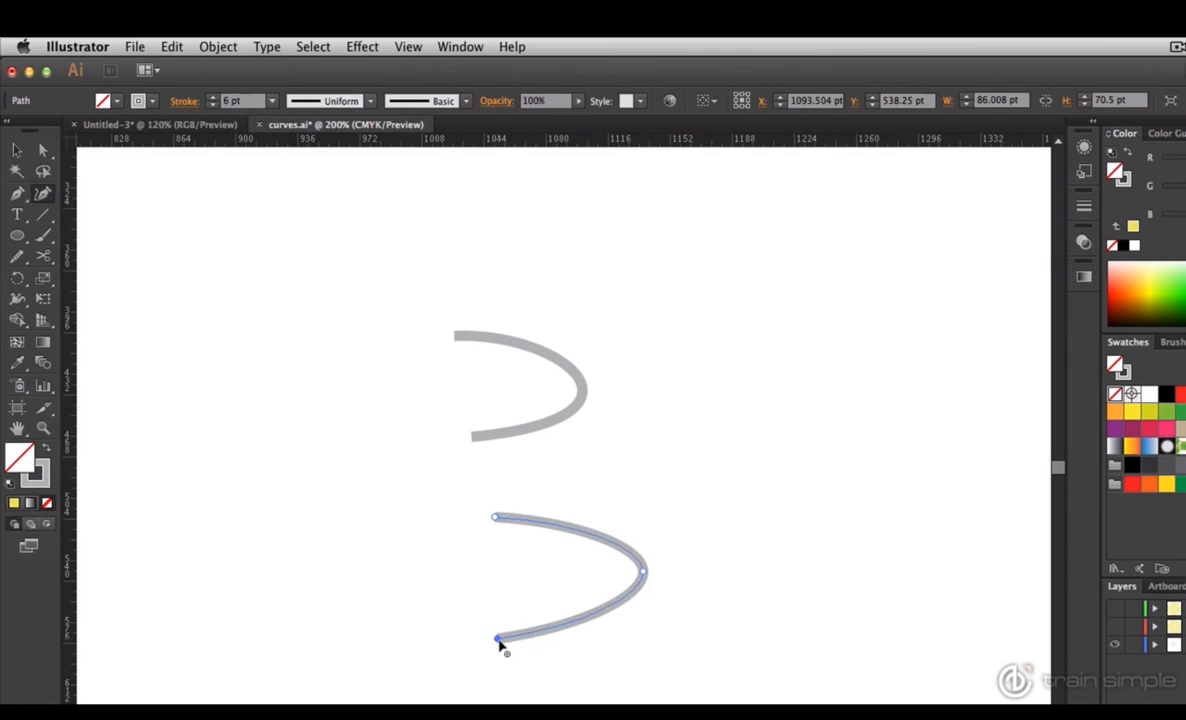
key("v")
left_click(490, 676)
key("a")
left_click_drag(385, 272, 790, 690)
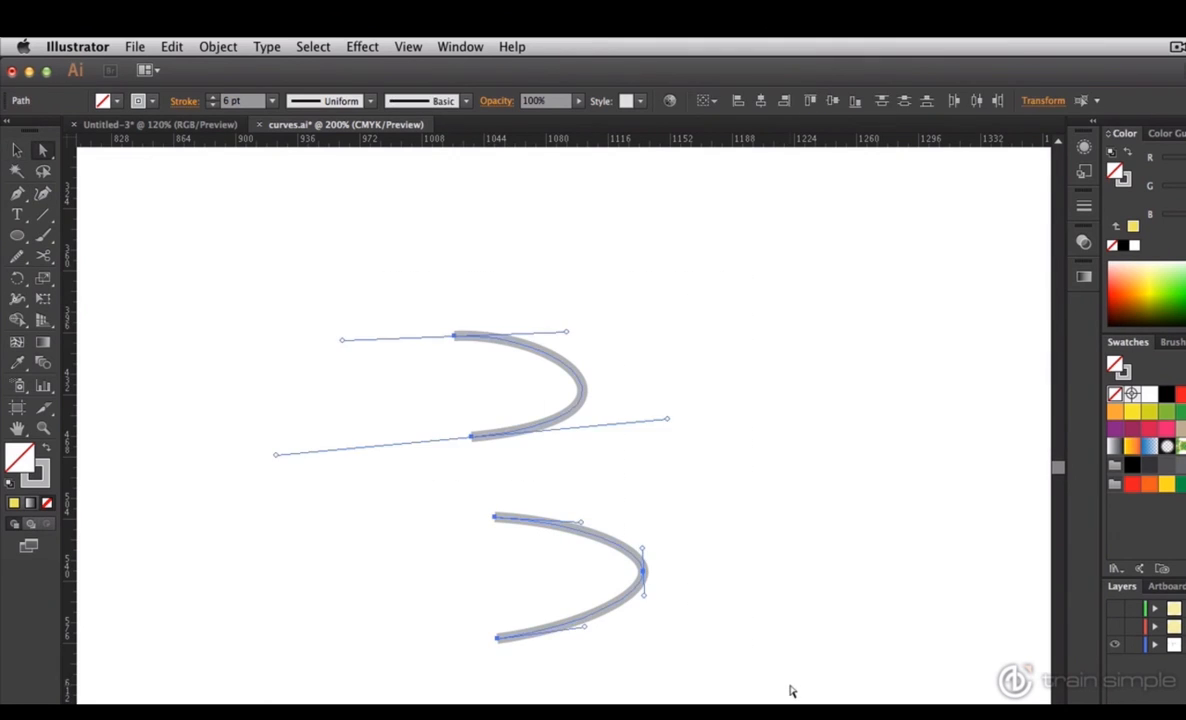